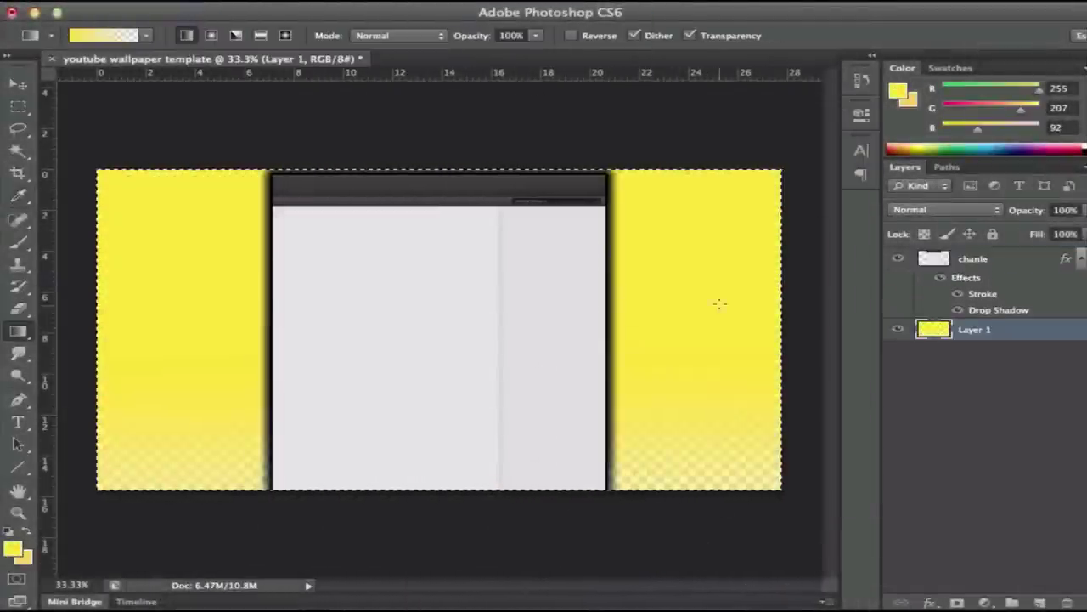
# - Fill Layer 1 with a downward yellow gradient, place the cheese photo and erase its round centre
pyautogui.moveTo(693, 227); pyautogui.dragTo(696, 408)
pyautogui.click(724, 230)
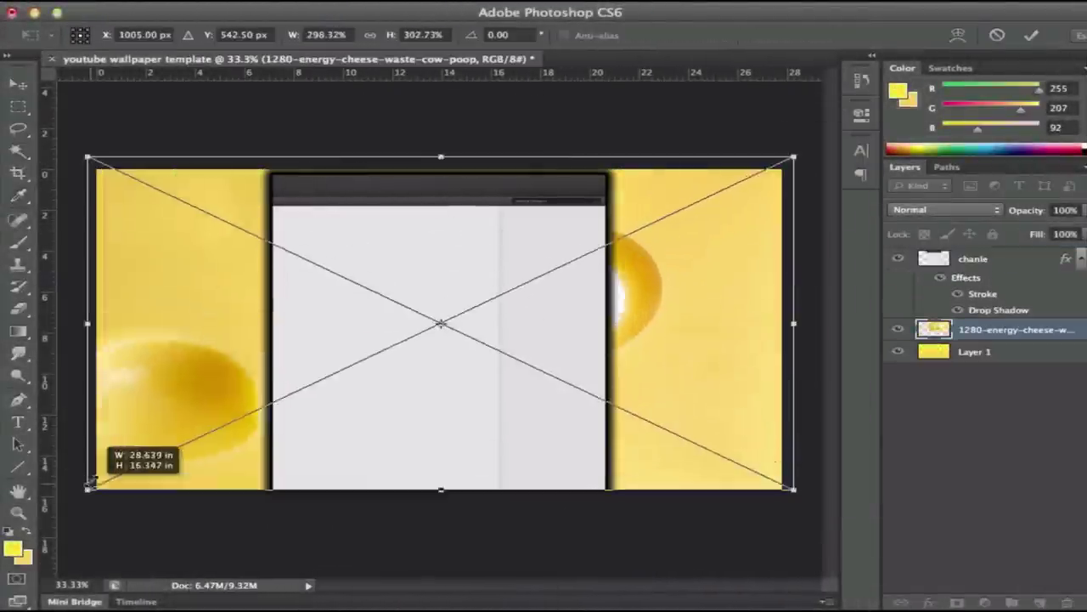
pyautogui.rightClick(342, 353)
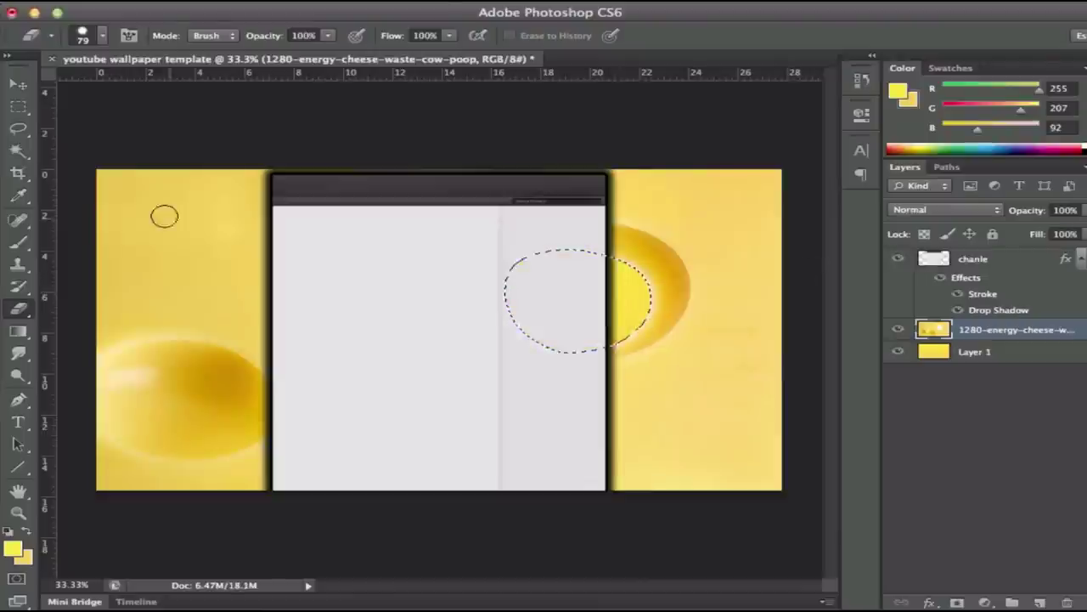
pyautogui.moveTo(1066, 231); pyautogui.dragTo(1024, 231)
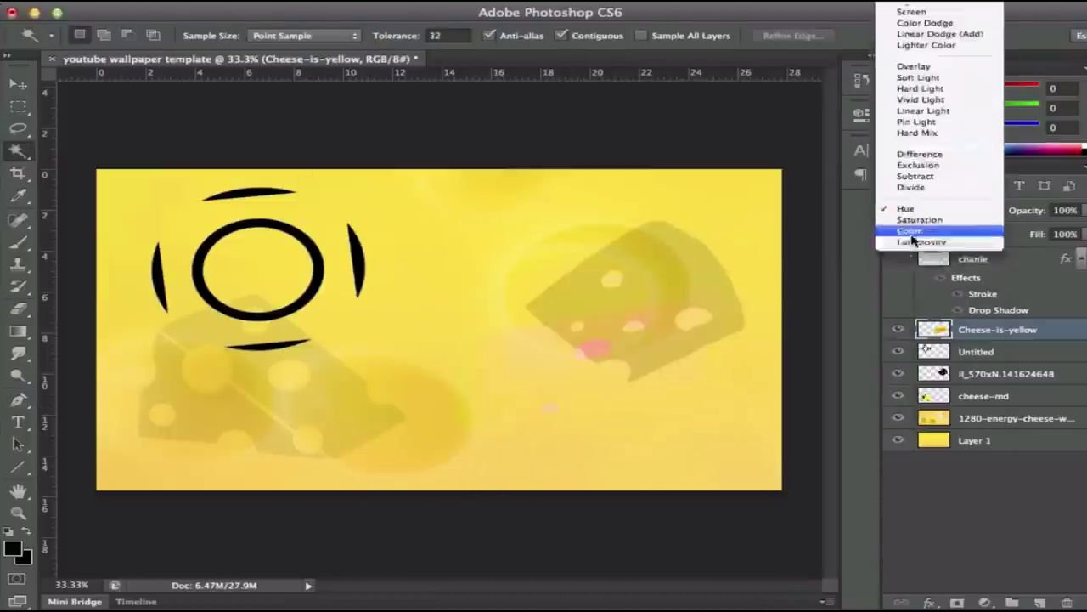
# - Set the cheese layer's blend mode to Multiply
pyautogui.click(943, 210)
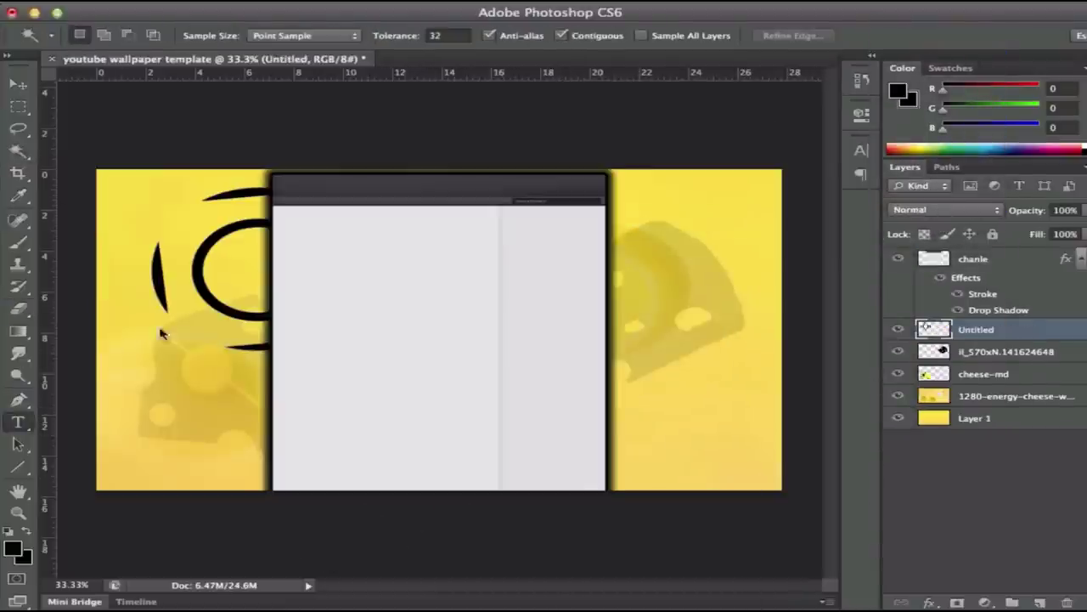
pyautogui.press('t')
pyautogui.click(168, 326)
# - Set the Cheese Co text in the Dirty Headline font
pyautogui.hotkey('ctrl', 'a')
pyautogui.click(208, 35)
pyautogui.scroll(-5, 388, 576)
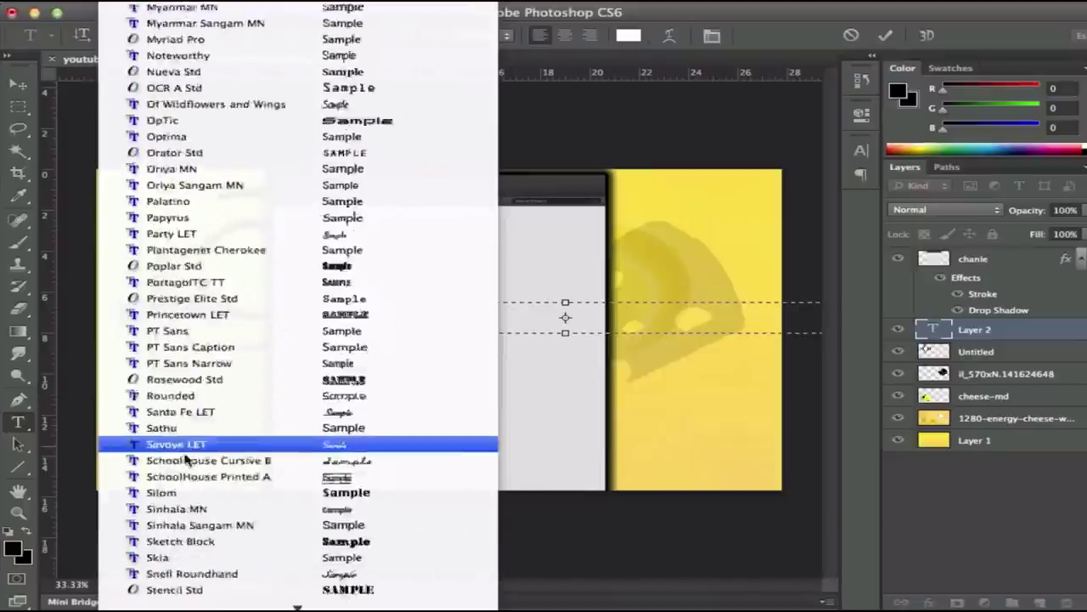
pyautogui.scroll(10, 287, 578)
pyautogui.click(182, 296)
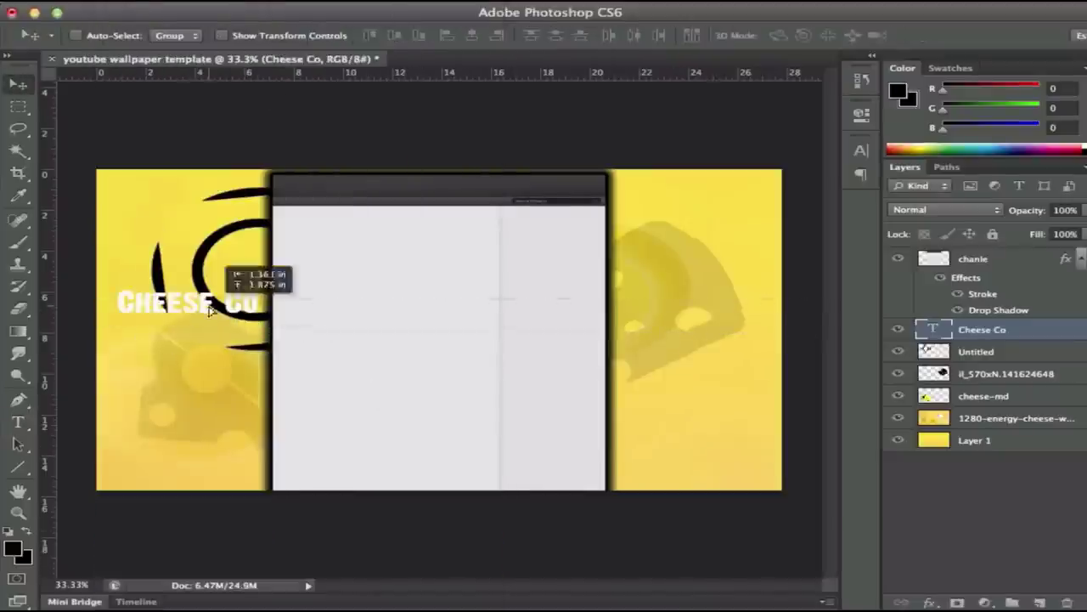
# - Rotate the Cheese Co text 90° counter-clockwise and move it down the left side
pyautogui.rightClick(170, 344)
pyautogui.hotkey('ctrl', 't')
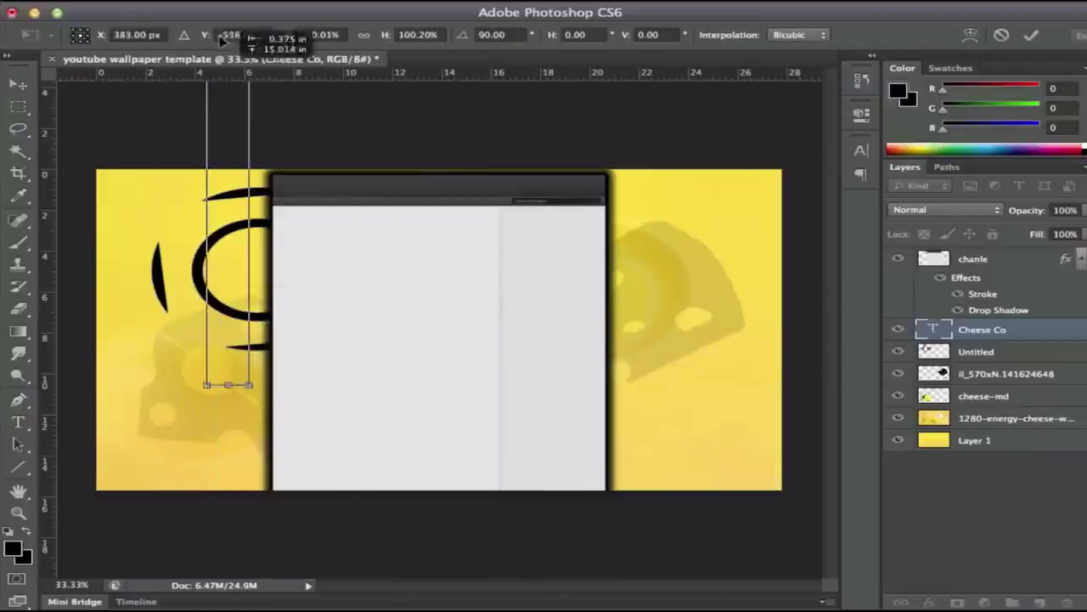
pyautogui.rightClick(236, 374)
pyautogui.click(316, 563)
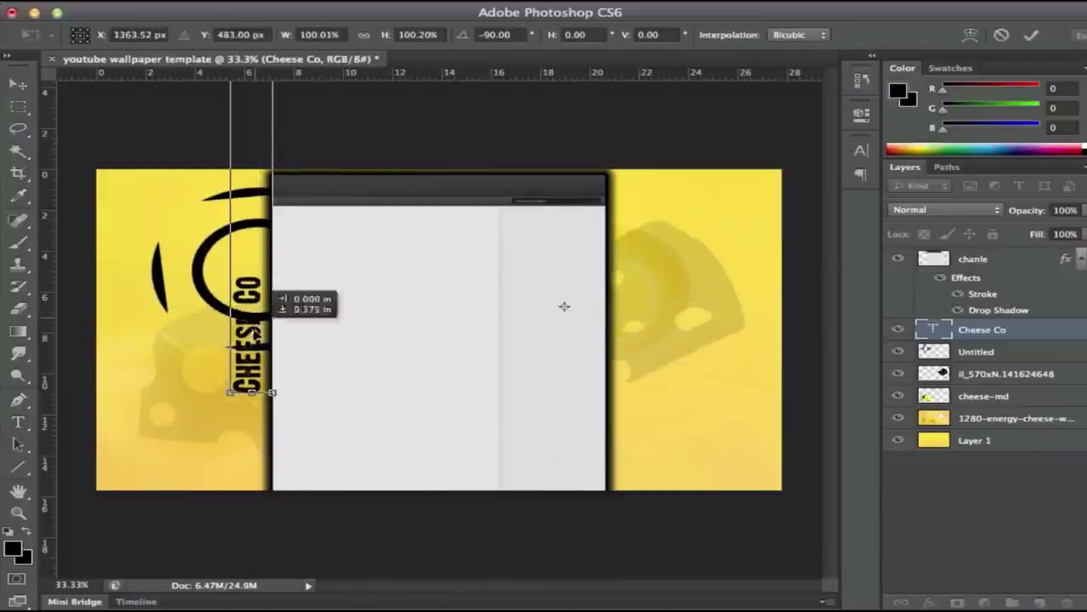
pyautogui.moveTo(255, 334); pyautogui.dragTo(255, 364)
pyautogui.press('Return')
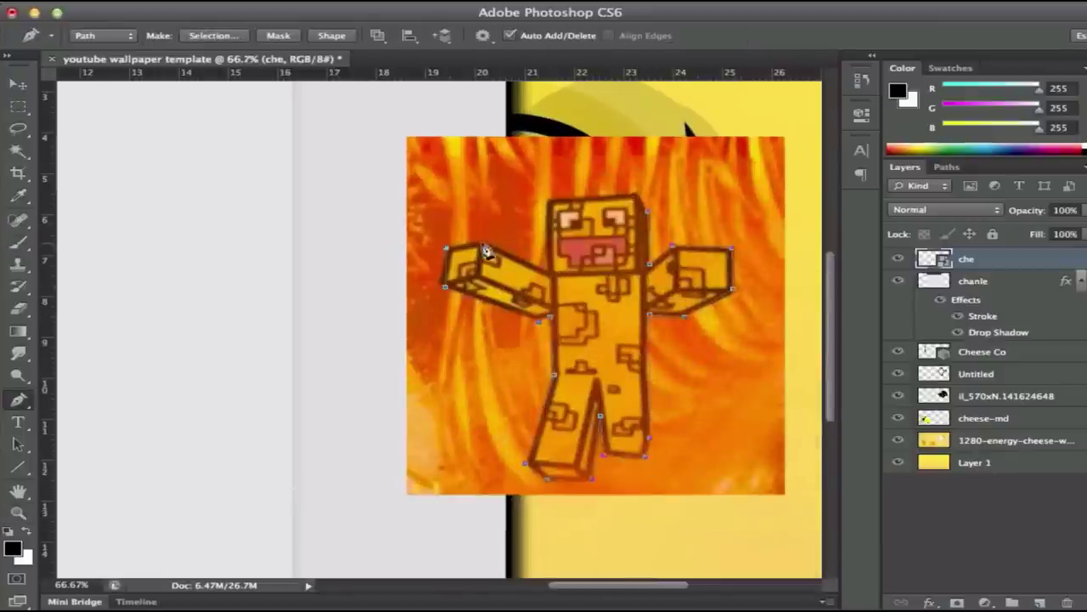
# - Turn the character's Pen path into a selection and delete the fire background
pyautogui.rightClick(574, 287)
pyautogui.click(612, 365)
pyautogui.press('w')
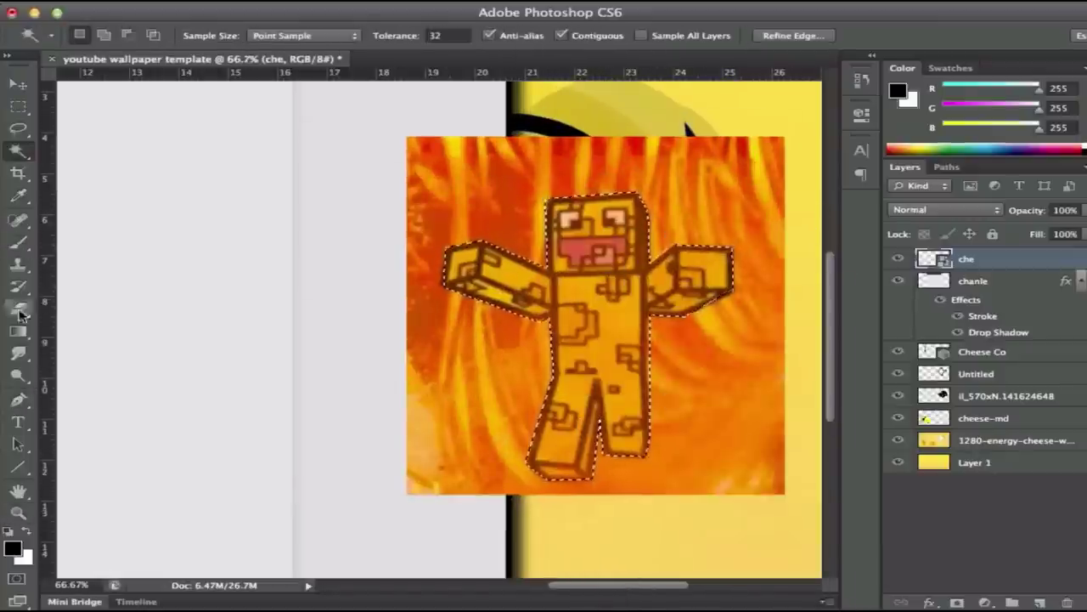
pyautogui.hotkey('ctrl', 'shift', 'i')
pyautogui.press('Delete')
pyautogui.rightClick(489, 237)
pyautogui.press('Escape')
# - Scale the character onto the right edge behind the page panel, and move the ring back left
pyautogui.press('z')
pyautogui.hotkey('ctrl', '-')
pyautogui.hotkey('ctrl', 't')
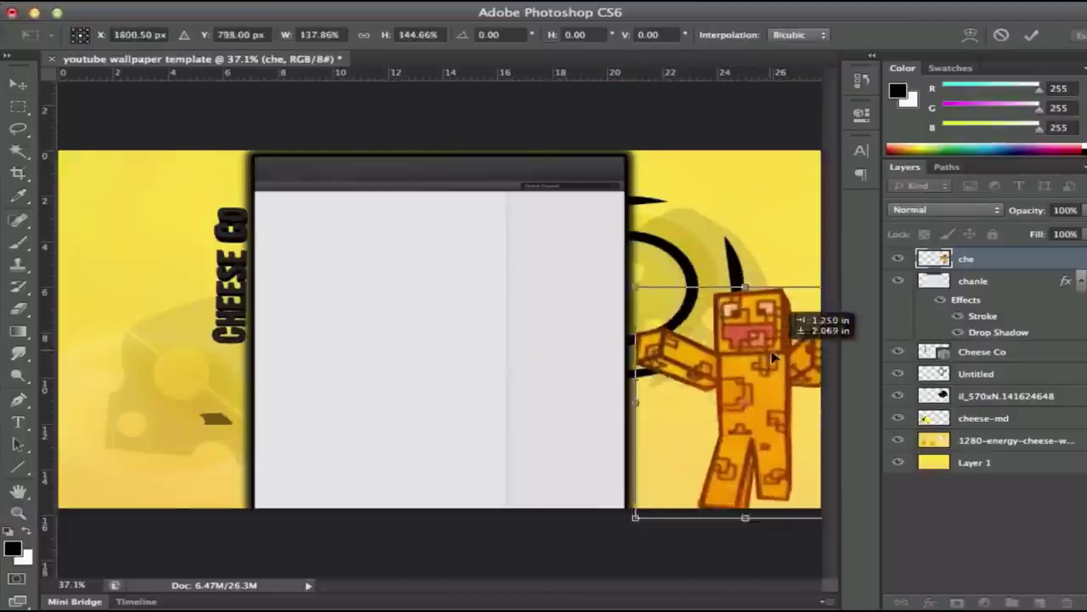
pyautogui.moveTo(671, 340)
pyautogui.mouseDown()
pyautogui.moveTo(677, 458)
pyautogui.moveTo(678, 438)
pyautogui.mouseUp()
pyautogui.press('Return')
pyautogui.hotkey('ctrl', '[')
pyautogui.moveTo(705, 281)
pyautogui.mouseDown()
pyautogui.moveTo(680, 243)
pyautogui.moveTo(239, 314)
pyautogui.mouseUp()
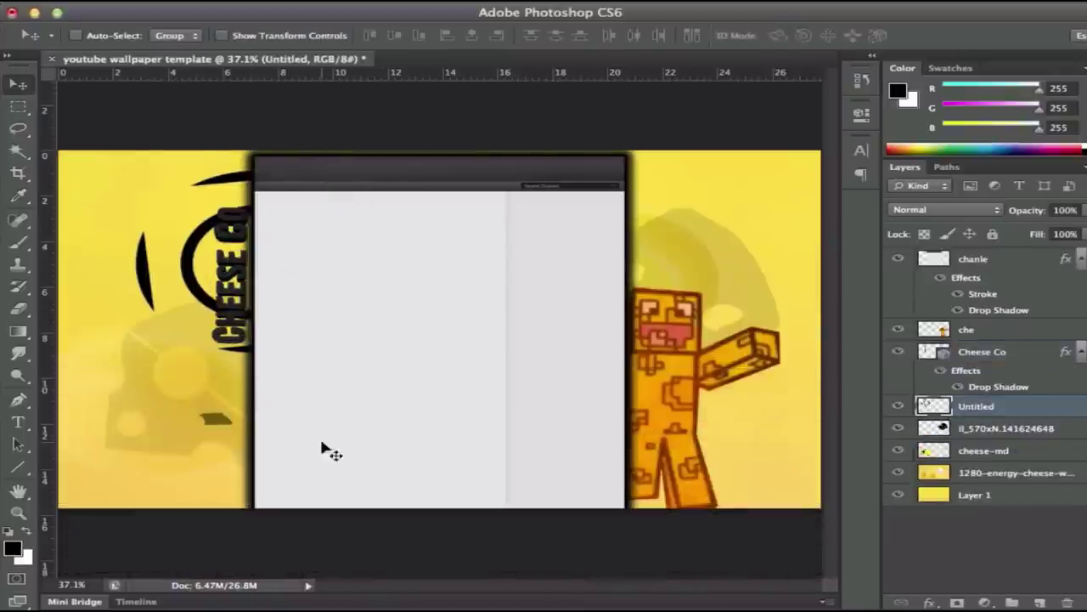
# - Erase a small round hole in the page panel with a smaller eraser
pyautogui.press('e')
pyautogui.click(973, 258)
pyautogui.keyDown('shift'); pyautogui.click(945, 330); pyautogui.keyUp('shift')
pyautogui.click(950, 454)
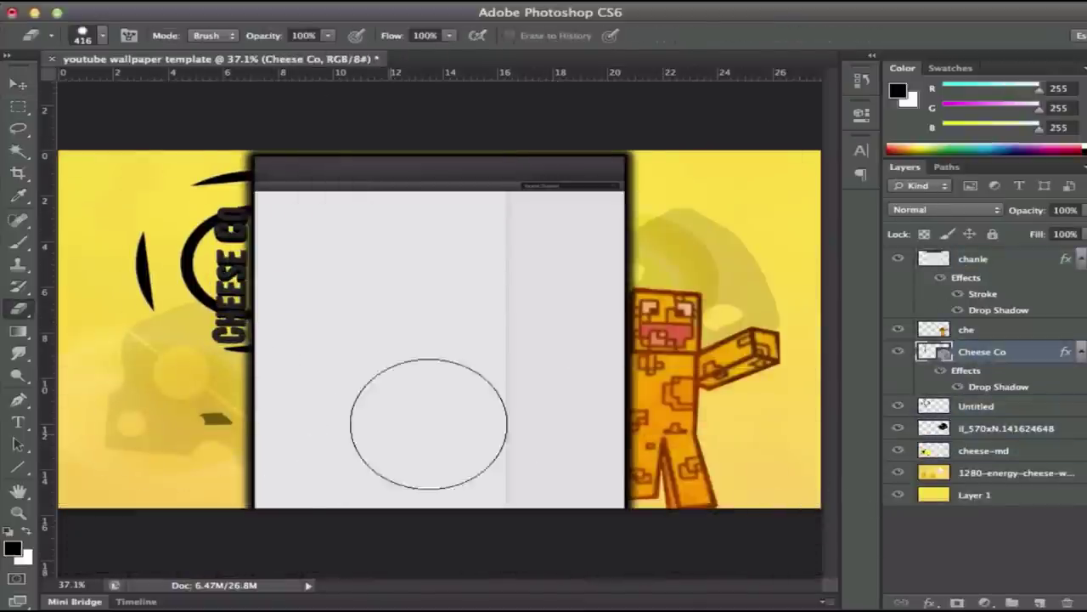
pyautogui.hotkey('alt', ']')
pyautogui.press('[')
pyautogui.press('[')
pyautogui.press('[')
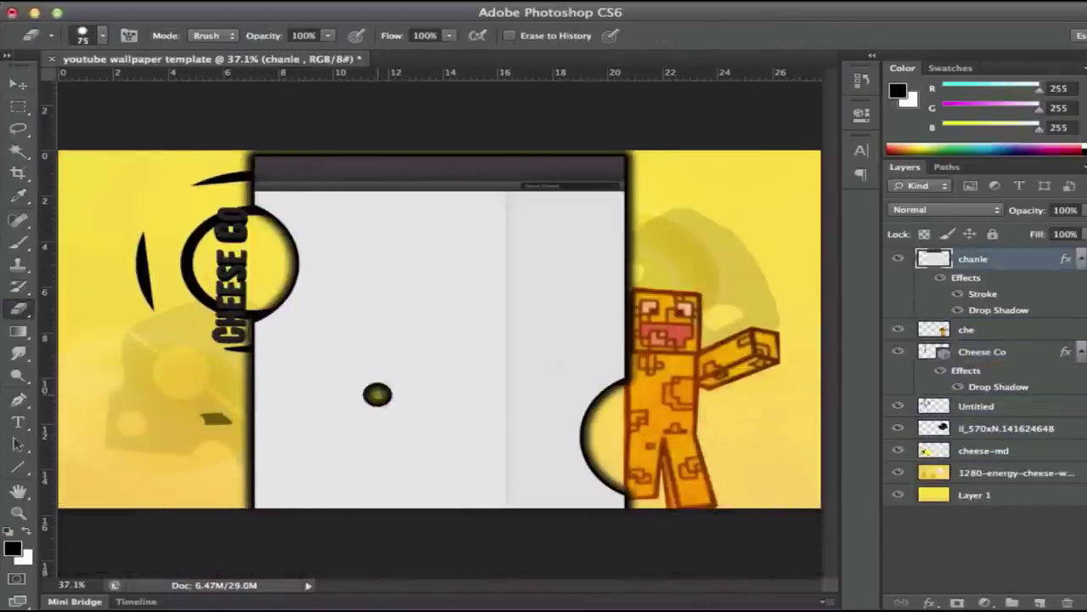
pyautogui.click(523, 254)
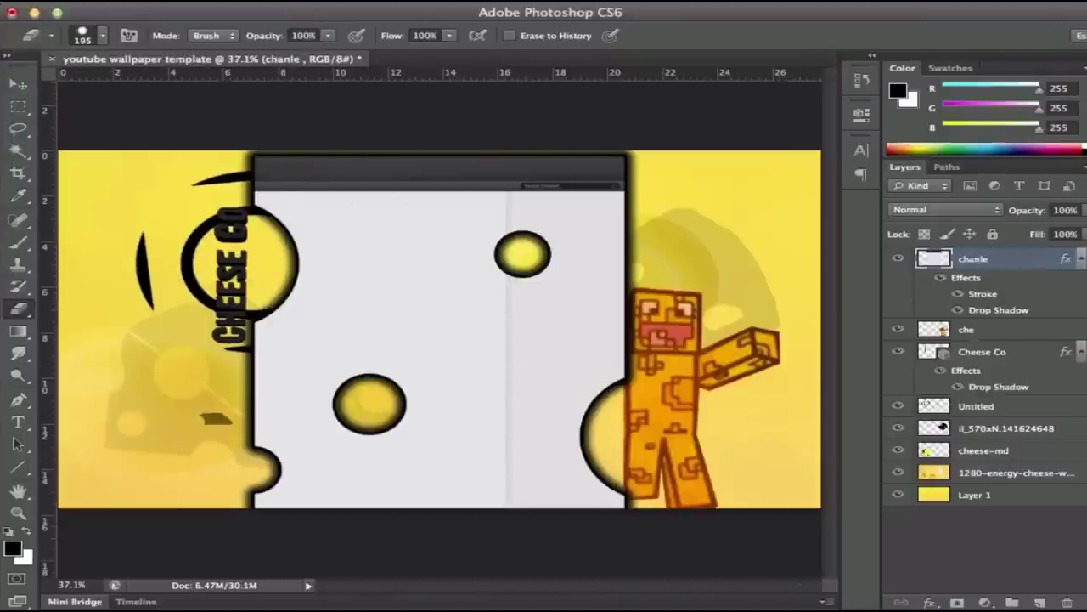
pyautogui.click(951, 495)
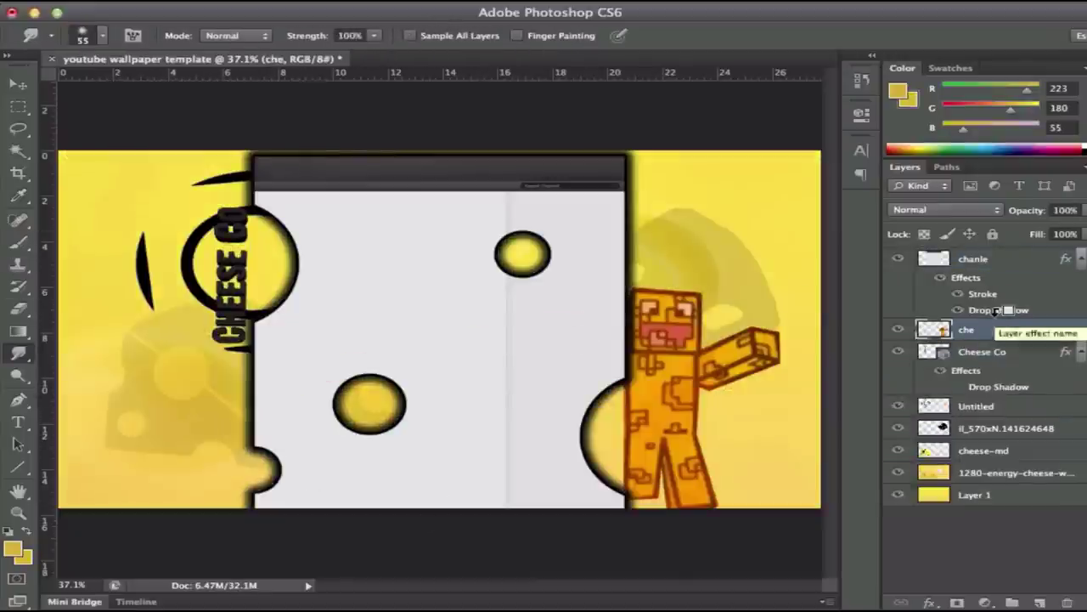
# - Paste the blond Minecraft head image into the banner
pyautogui.click(984, 450)
pyautogui.click(977, 406)
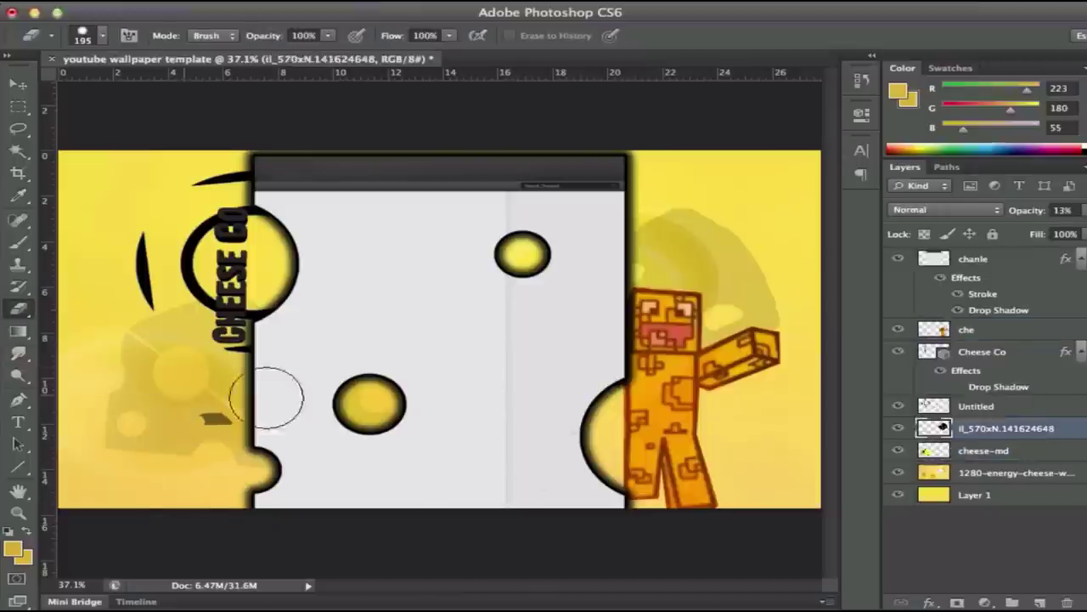
pyautogui.press('z')
pyautogui.moveTo(285, 372); pyautogui.dragTo(276, 372)
pyautogui.hotkey('ctrl', 'v')
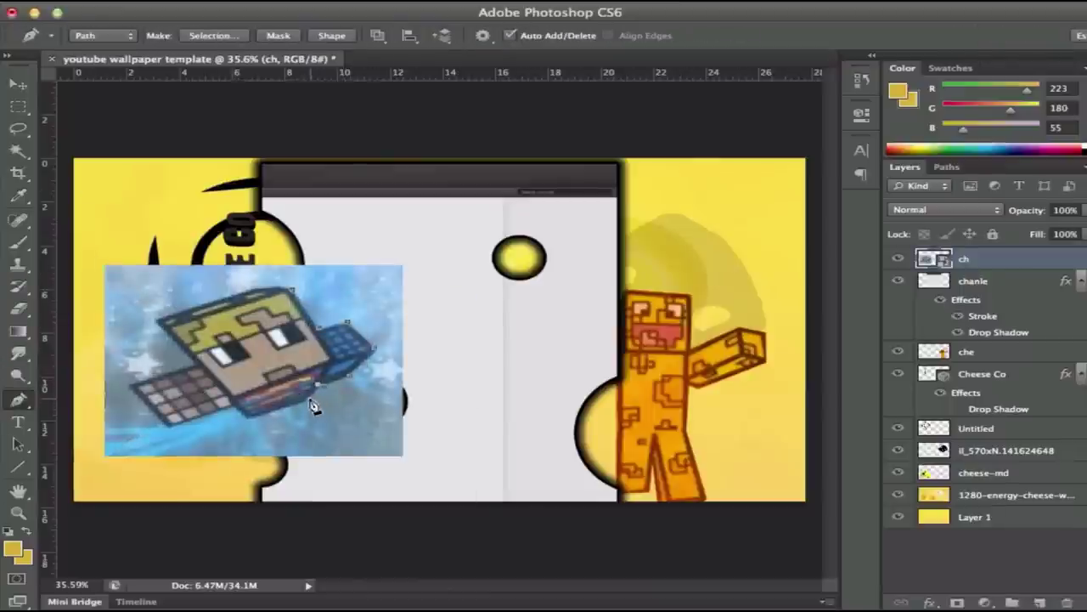
# - Cut the head from its blue background and move its layer below the characters
pyautogui.rightClick(296, 293)
pyautogui.press('e')
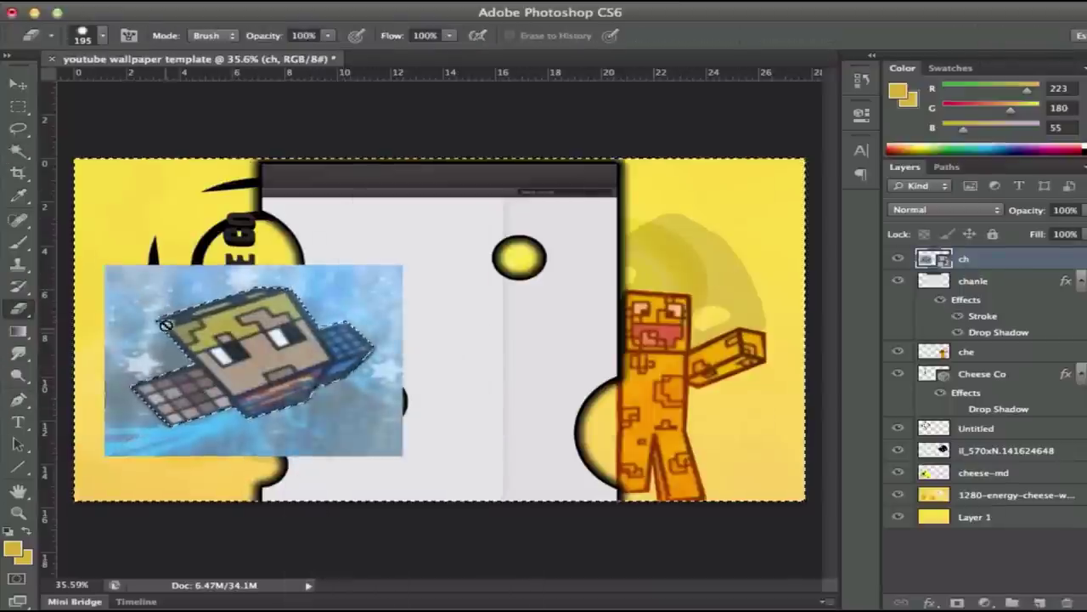
pyautogui.press('Delete')
pyautogui.press('w')
pyautogui.hotkey('ctrl', '[')
pyautogui.hotkey('ctrl', '[')
# - Rotate the head and move it to the top right above the cheese character
pyautogui.press('v')
pyautogui.hotkey('ctrl', 't')
pyautogui.moveTo(288, 340); pyautogui.dragTo(281, 400)
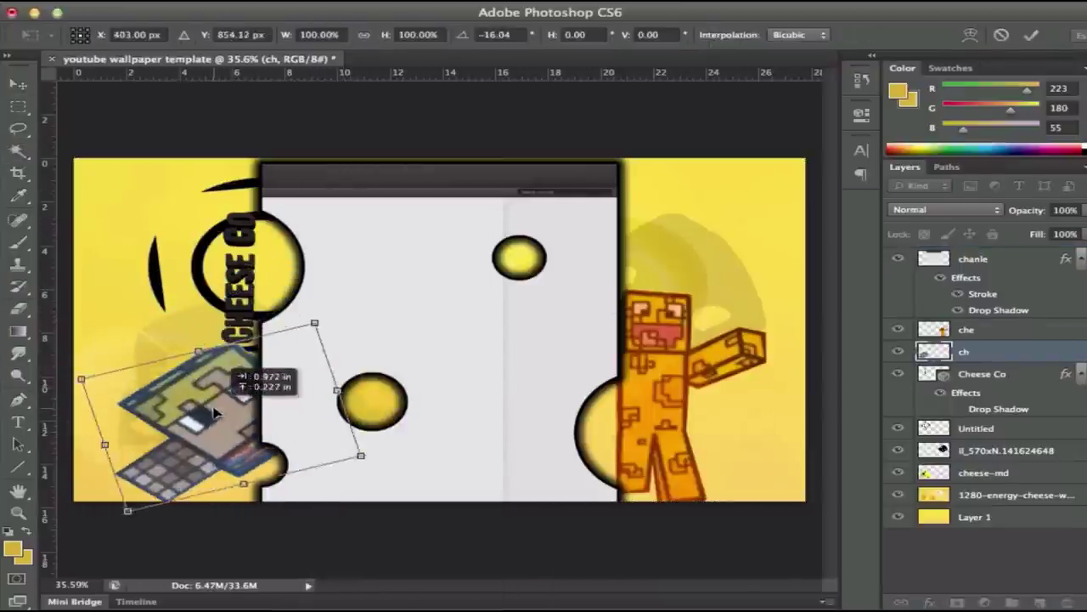
pyautogui.moveTo(221, 373); pyautogui.dragTo(671, 298)
pyautogui.press('Return')
pyautogui.moveTo(679, 400); pyautogui.dragTo(679, 297)
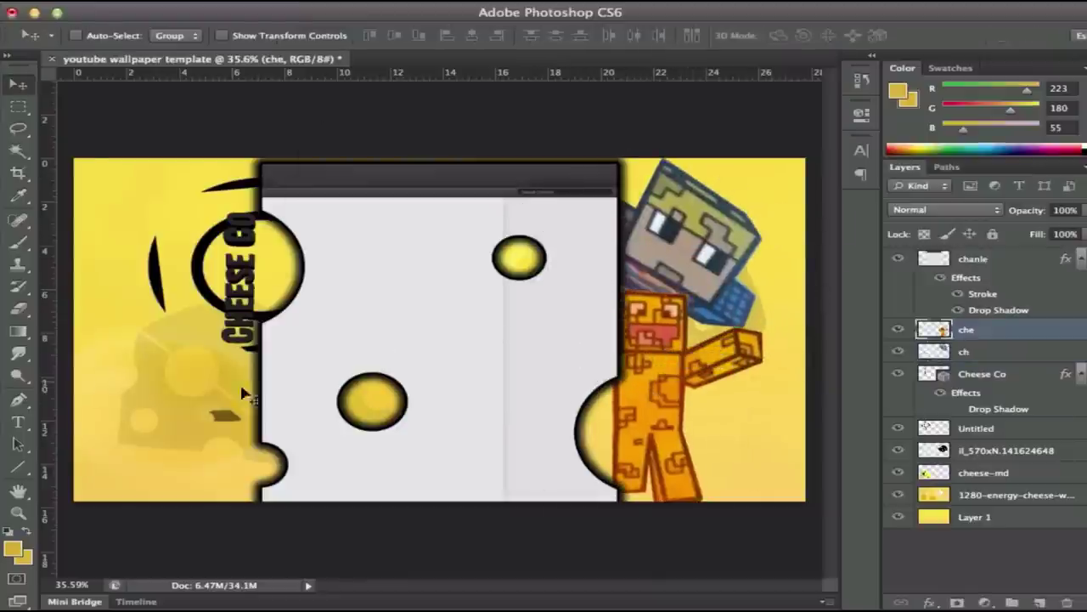
pyautogui.press('e')
pyautogui.hotkey('ctrl', 'alt', 'z')
# - Restore the undone change and try erasing on the 3D Cheese Co layer
pyautogui.click(182, 34)
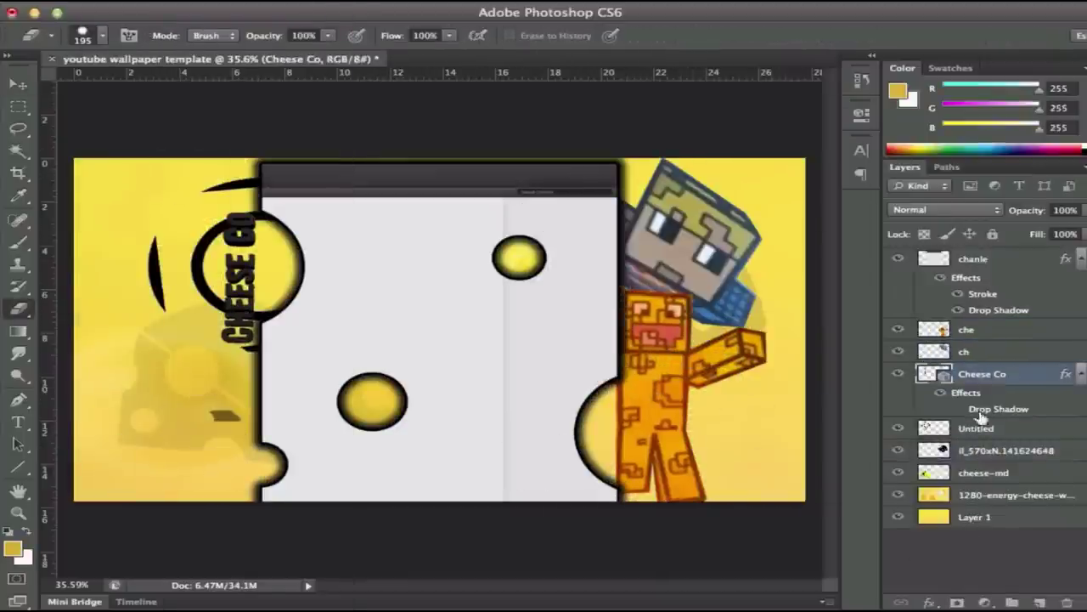
pyautogui.click(215, 427)
pyautogui.press('Return')
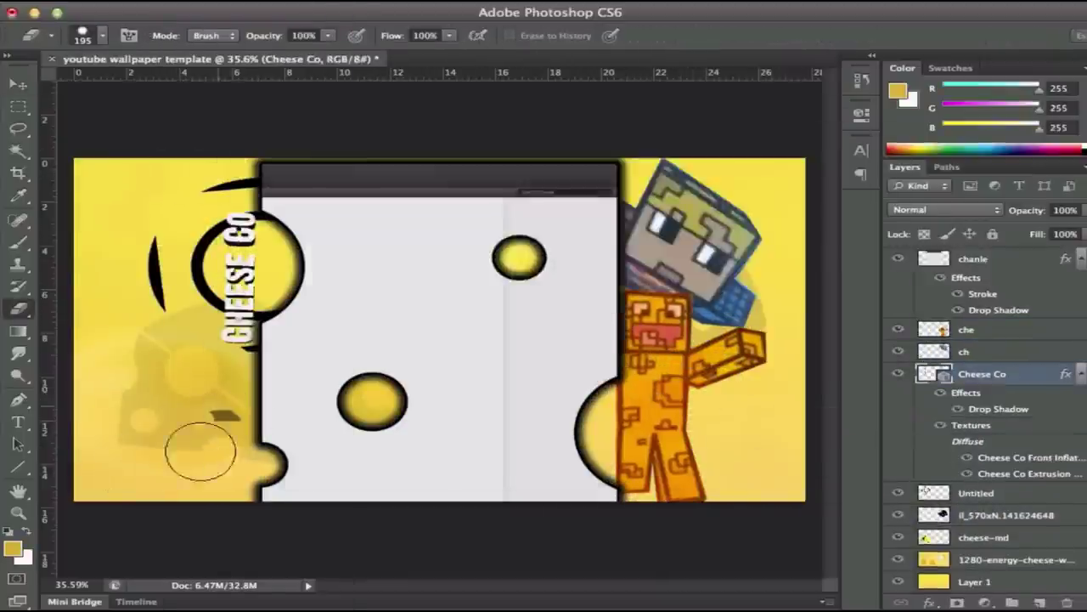
pyautogui.press('i')
pyautogui.click(23, 557)
# - Replace the old title with new CHEESE CO text on the left, rotated -90°
pyautogui.press('Return')
pyautogui.press('Delete')
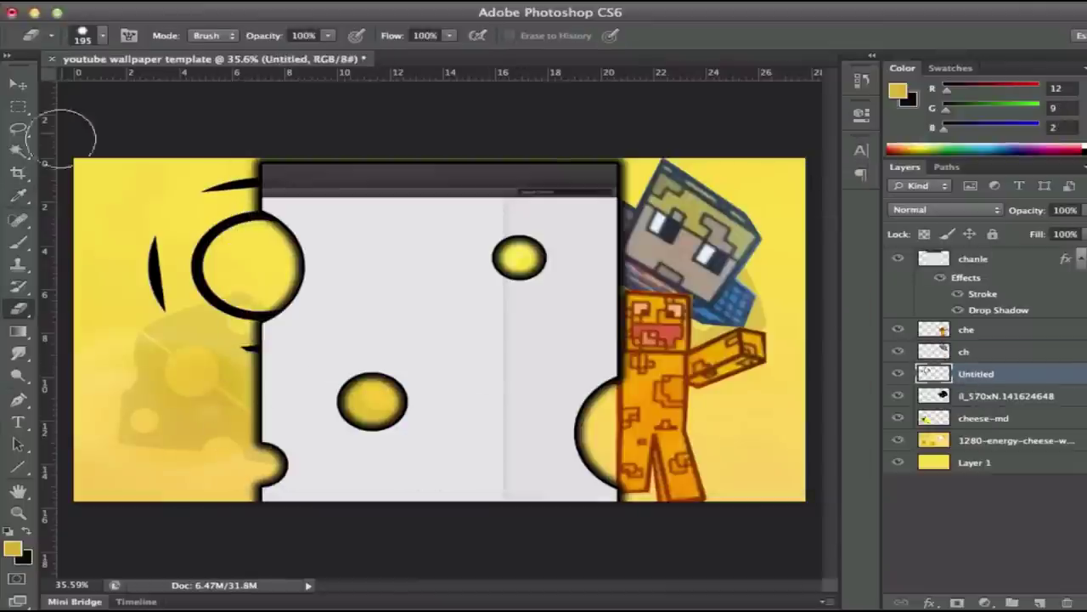
pyautogui.press('t')
pyautogui.moveTo(107, 381); pyautogui.dragTo(440, 407)
pyautogui.hotkey('ctrl', 'v')
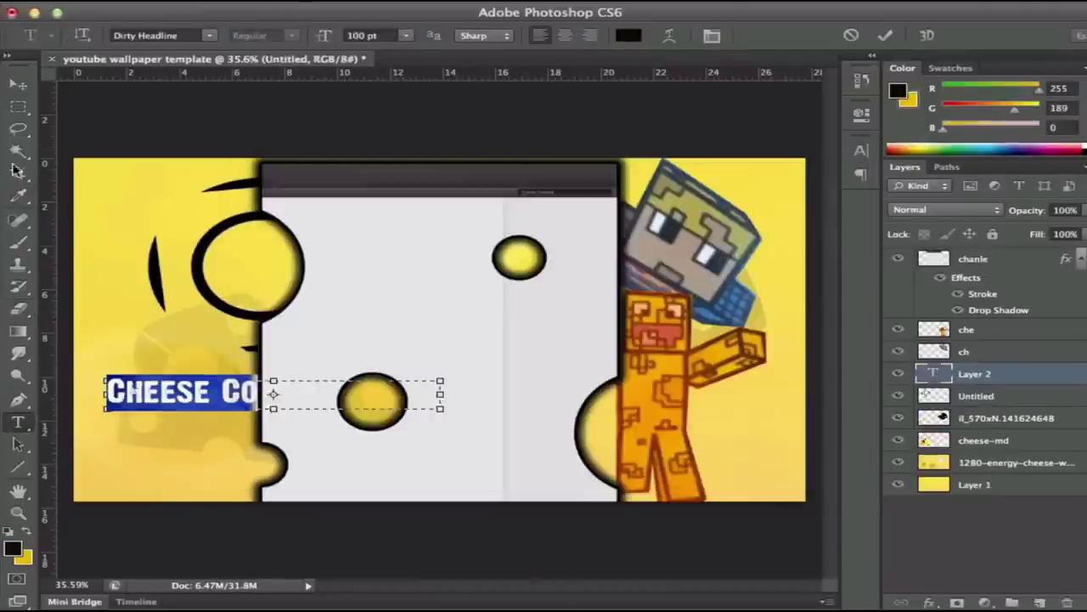
pyautogui.hotkey('ctrl', 'Return')
pyautogui.hotkey('ctrl', 't')
pyautogui.press('Return')
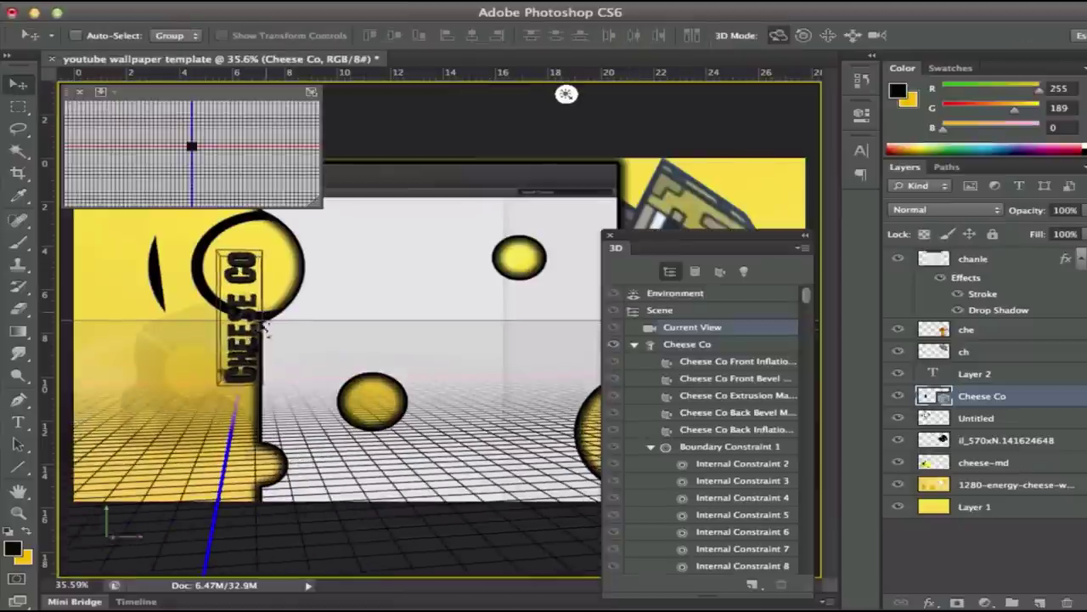
# - Raise the 3D CHEESE CO text and review its mesh, camera and properties settings
pyautogui.moveTo(264, 328); pyautogui.dragTo(253, 281)
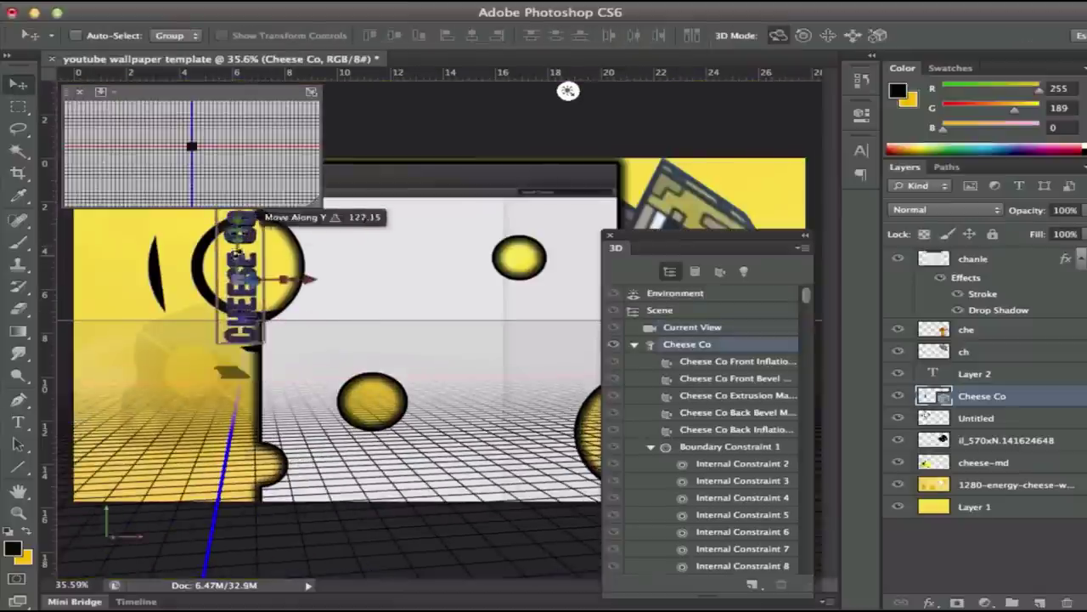
pyautogui.click(243, 257)
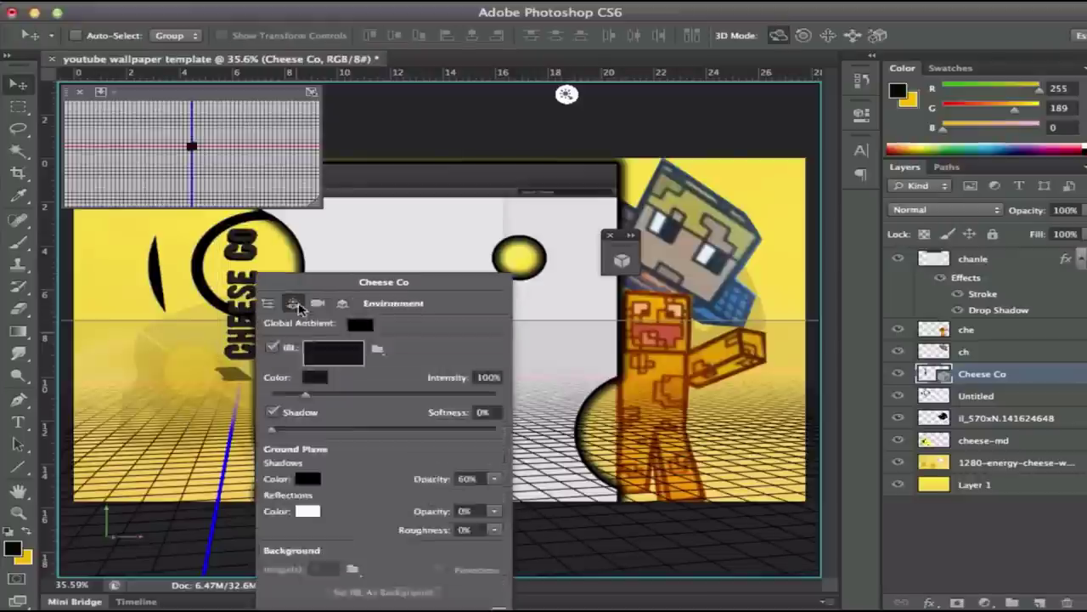
pyautogui.click(243, 287)
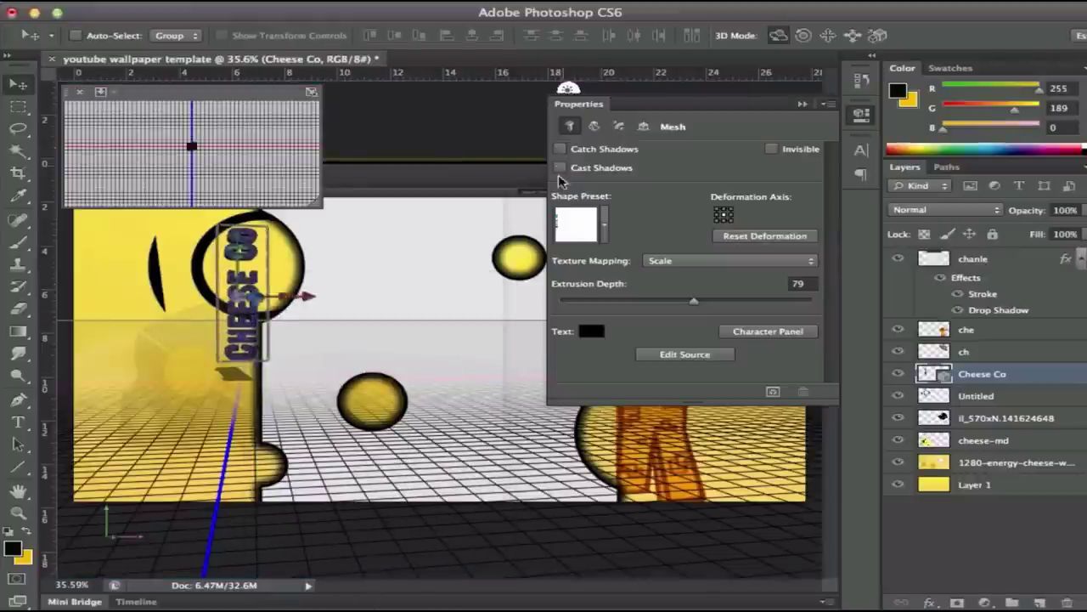
pyautogui.click(941, 330)
pyautogui.click(331, 289)
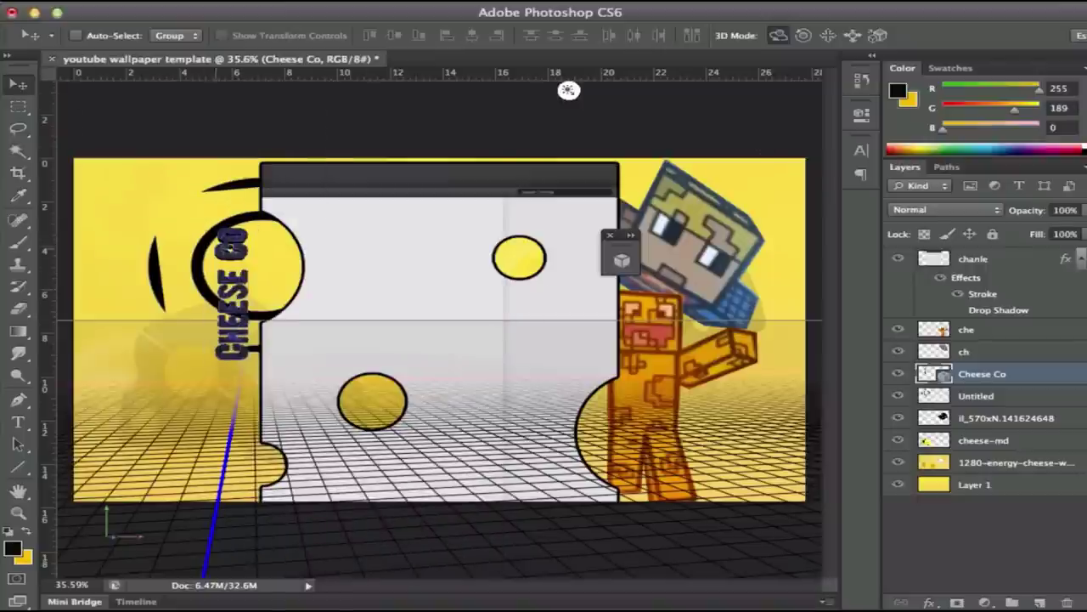
pyautogui.click(625, 150)
pyautogui.click(568, 89)
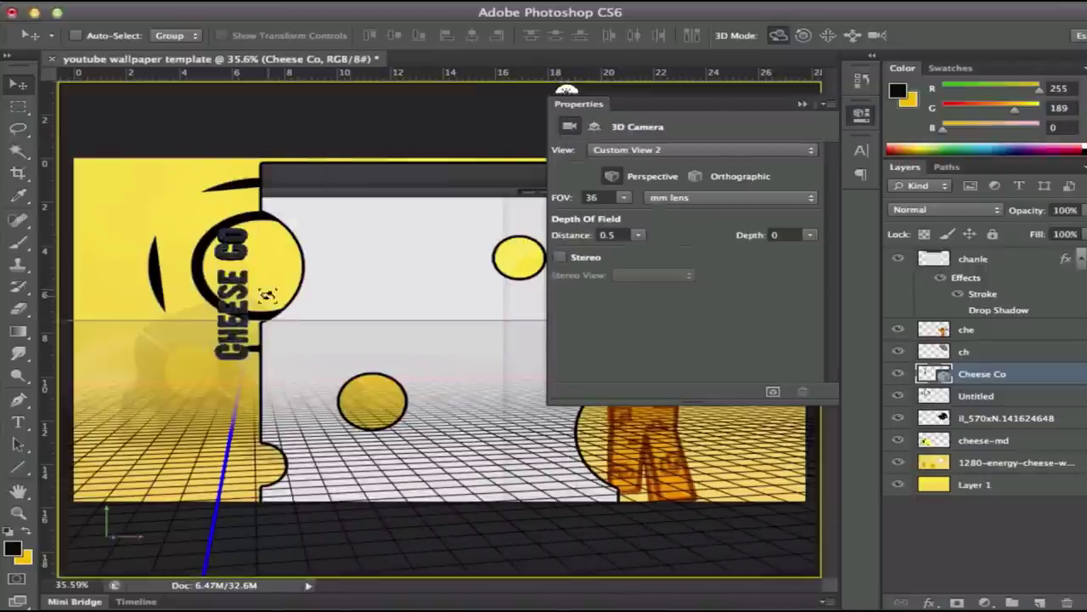
pyautogui.click(238, 293)
# - Select the layers from chanle down to Layer 1 to merge them
pyautogui.click(972, 258)
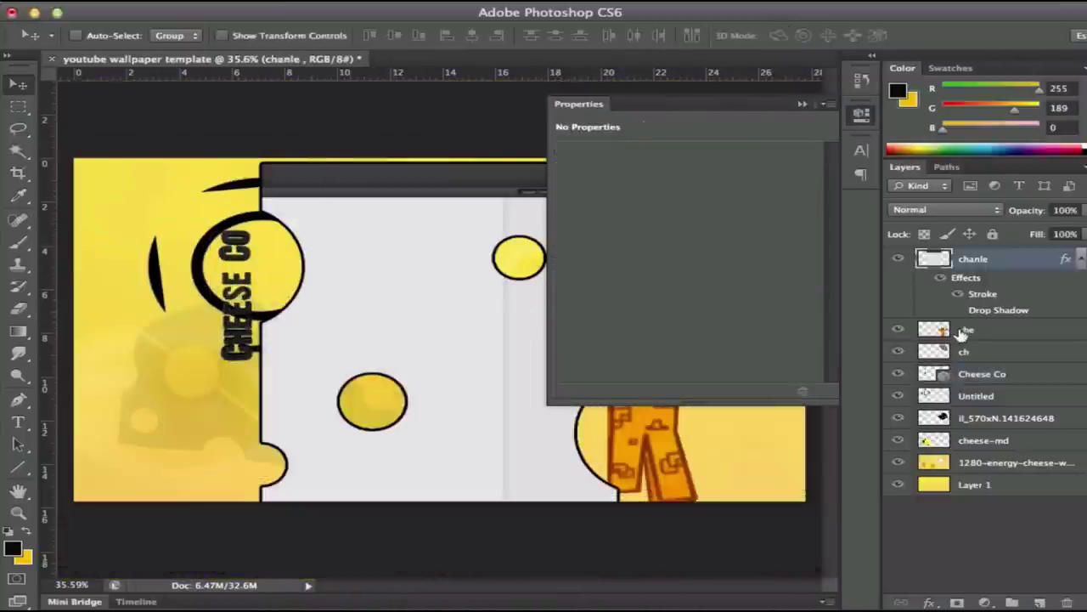
pyautogui.doubleClick(974, 484)
pyautogui.click(1047, 223)
pyautogui.keyDown('shift'); pyautogui.click(972, 258); pyautogui.keyUp('shift')
pyautogui.rightClick(973, 258)
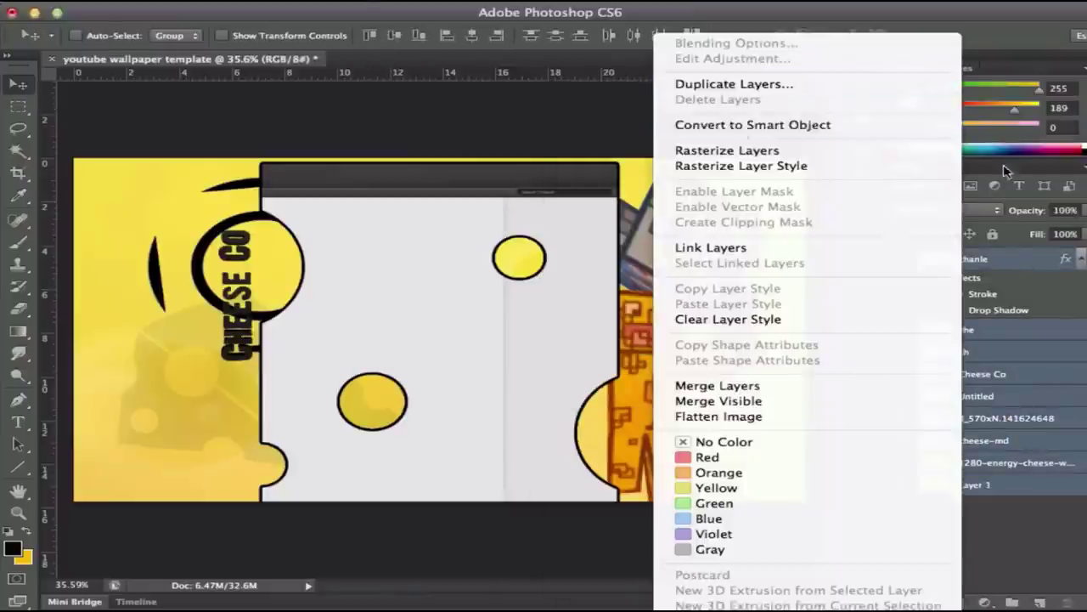
pyautogui.rightClick(934, 339)
pyautogui.press('Escape')
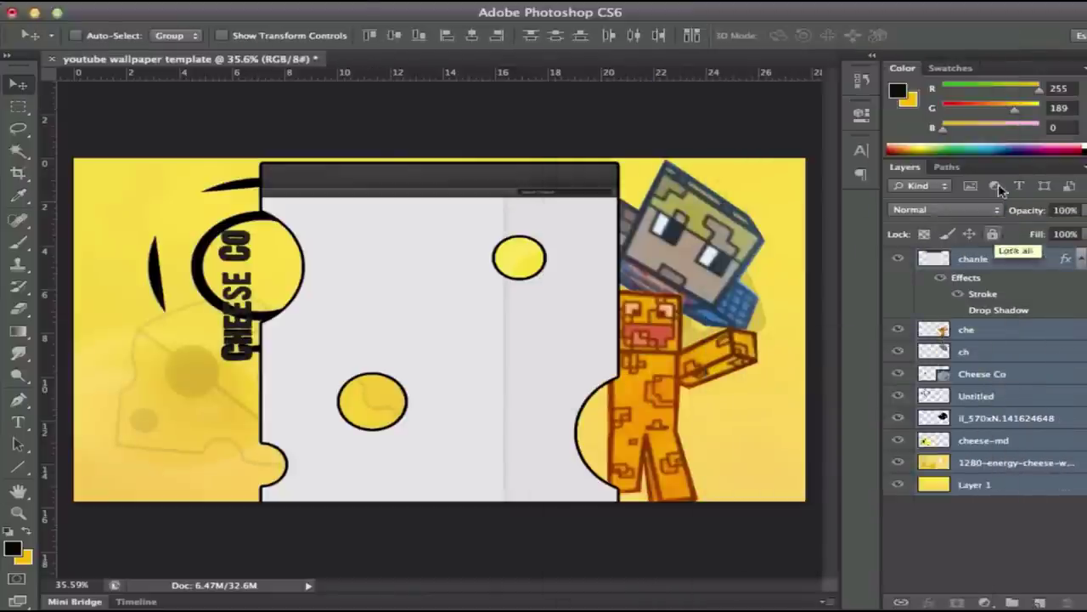
pyautogui.rightClick(977, 329)
# - Give the che layer a drop shadow and choose its colour
pyautogui.click(966, 329)
pyautogui.click(281, 135)
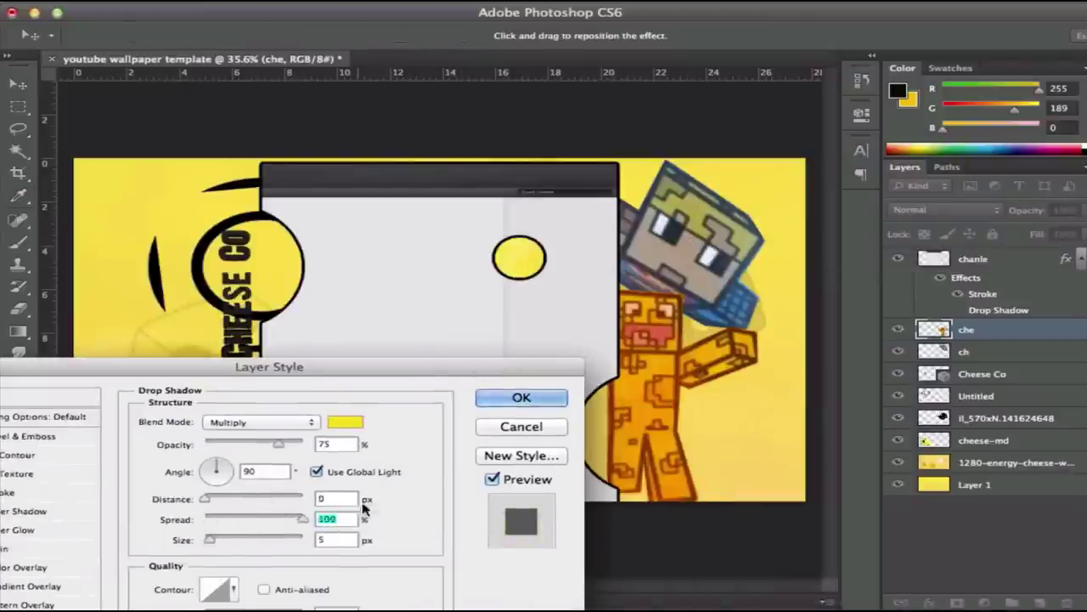
pyautogui.click(345, 422)
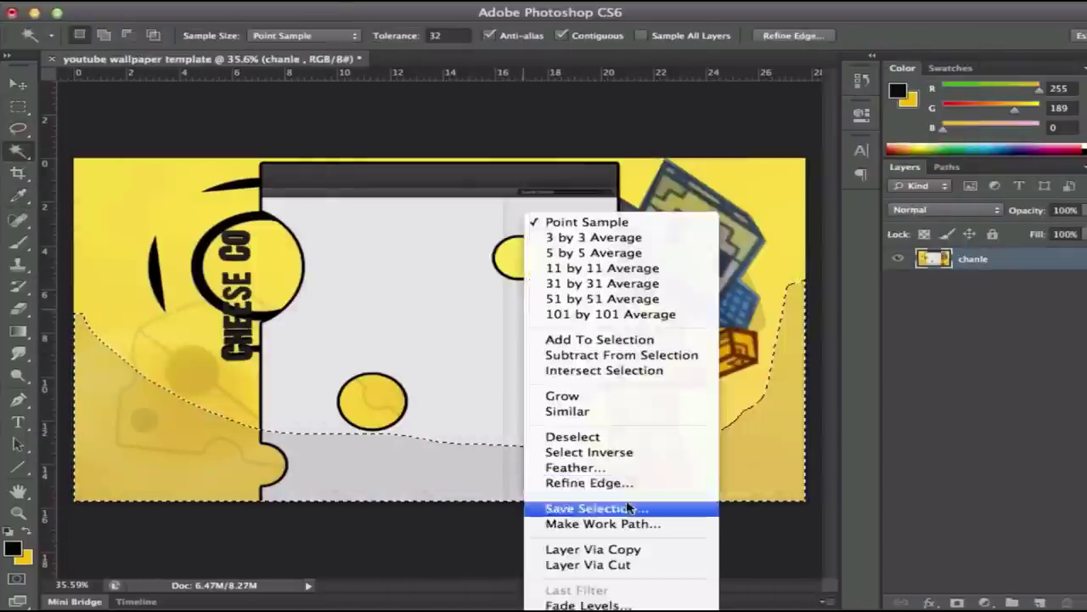
# - Darken the banner's bottom with a gradient and marquee-select a canvas region
pyautogui.click(573, 436)
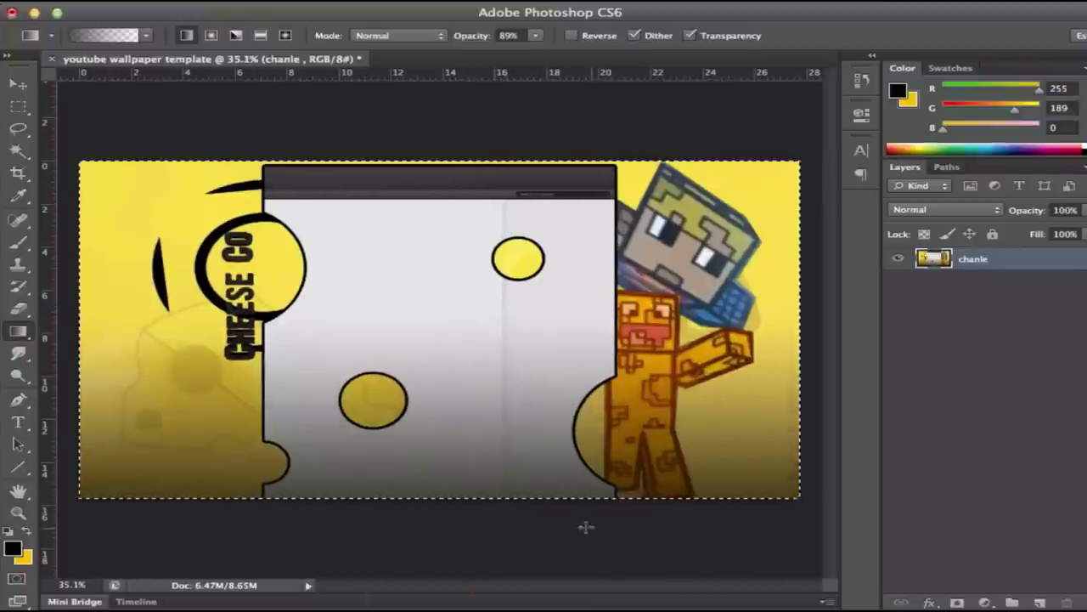
pyautogui.moveTo(448, 533); pyautogui.dragTo(446, 455)
pyautogui.click(18, 106)
pyautogui.rightClick(340, 260)
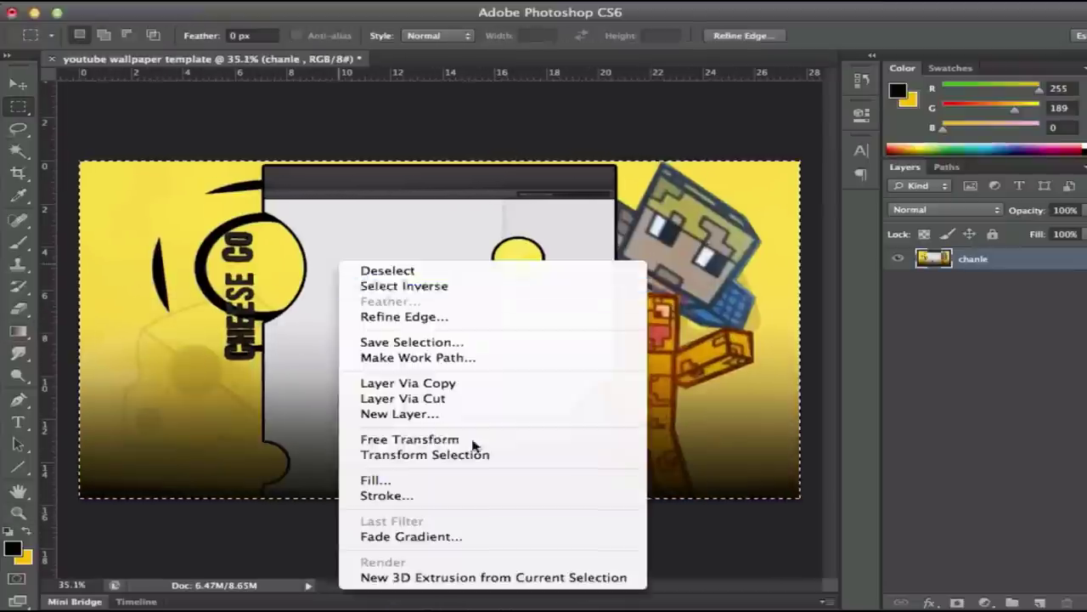
pyautogui.moveTo(94, 139); pyautogui.dragTo(819, 365)
# - Fade the banner with a white gradient and select a thin bottom strip
pyautogui.press('g')
pyautogui.hotkey('ctrl', 'a')
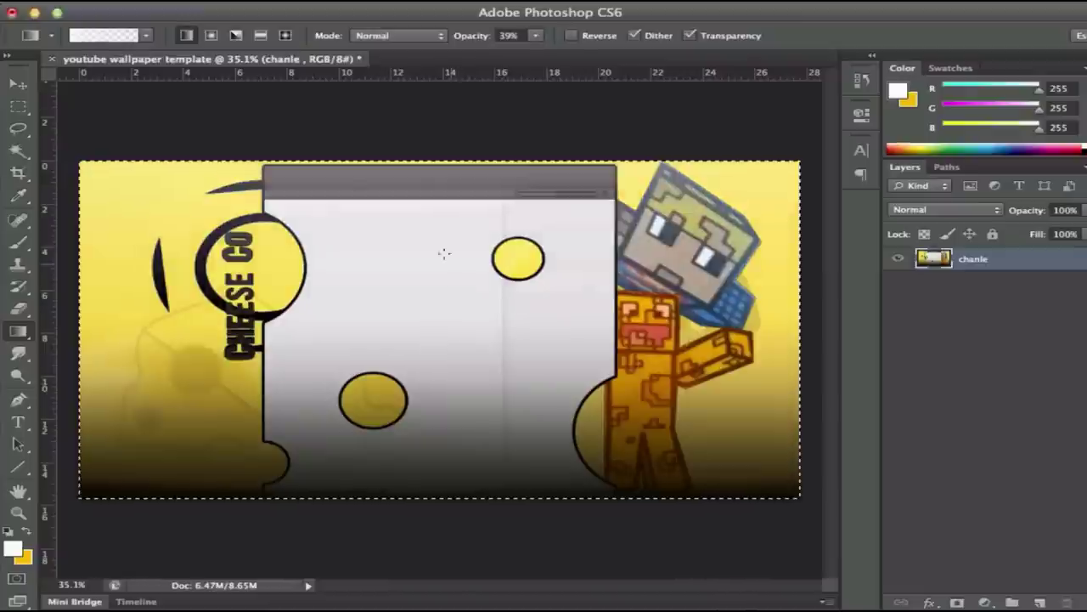
pyautogui.moveTo(445, 252); pyautogui.dragTo(429, 199)
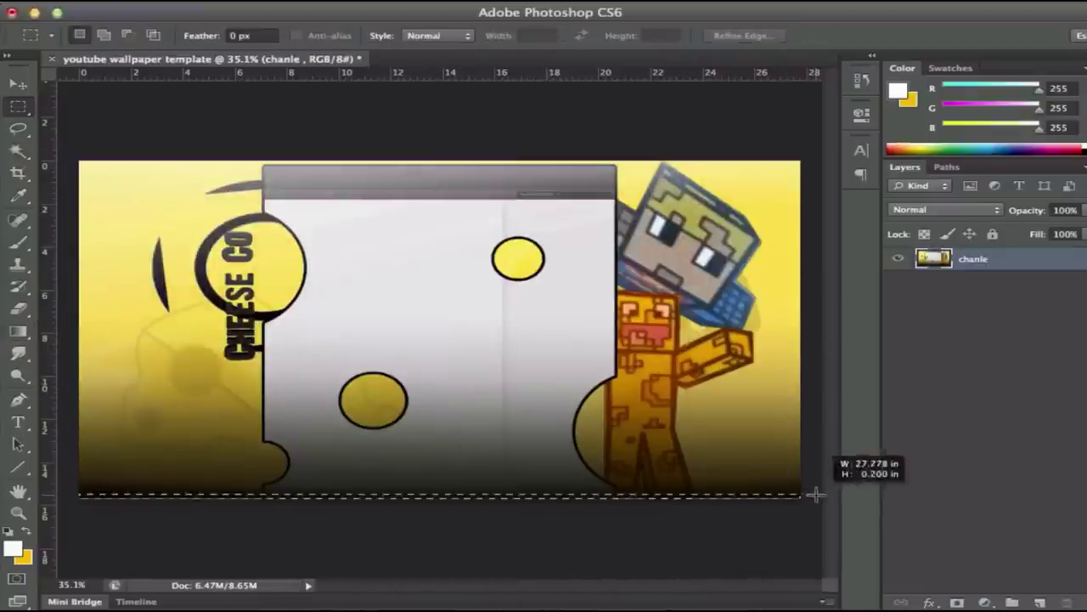
pyautogui.moveTo(814, 493); pyautogui.dragTo(814, 493)
pyautogui.press('g')
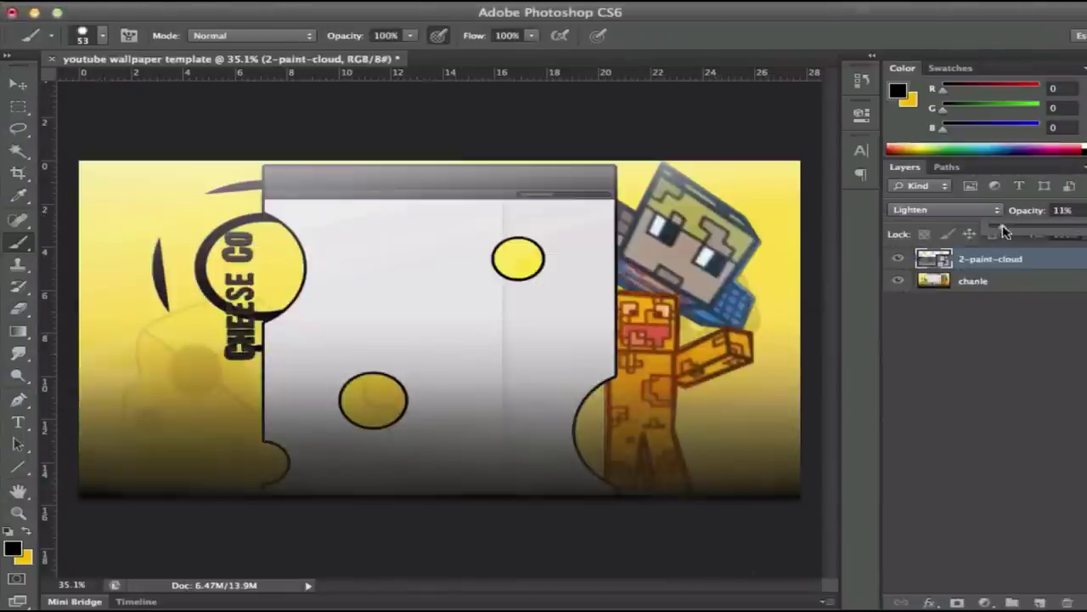
# - Place pic3, rotate it about 44° and warp the light streak along the right side
pyautogui.press('super+o')
pyautogui.scroll(-10, 561, 186)
pyautogui.scroll(-10, 561, 185)
pyautogui.scroll(-10, 561, 185)
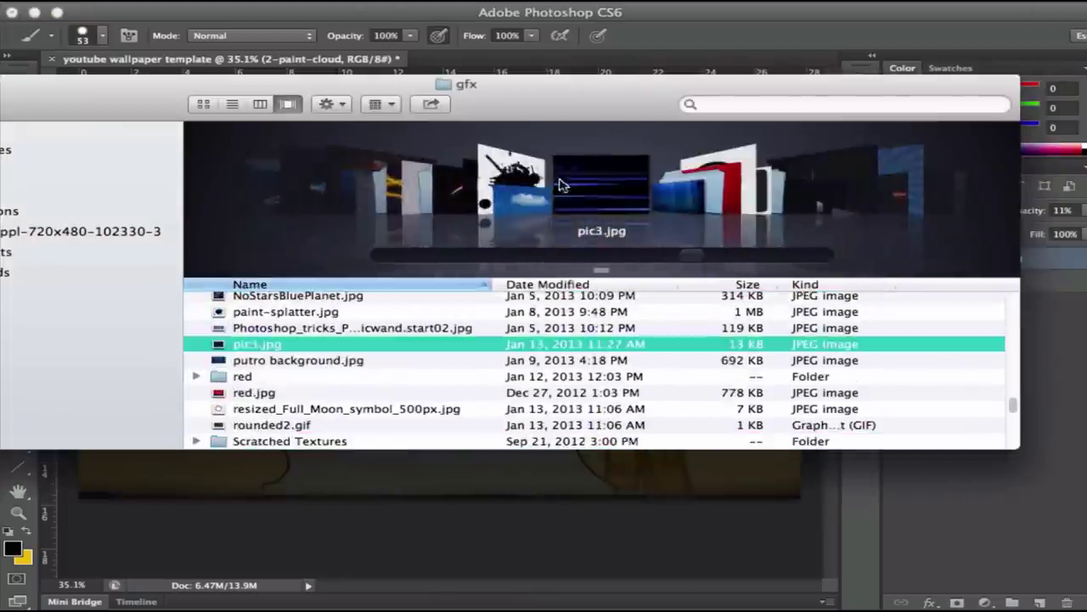
pyautogui.press('Return')
pyautogui.moveTo(736, 505); pyautogui.dragTo(831, 224)
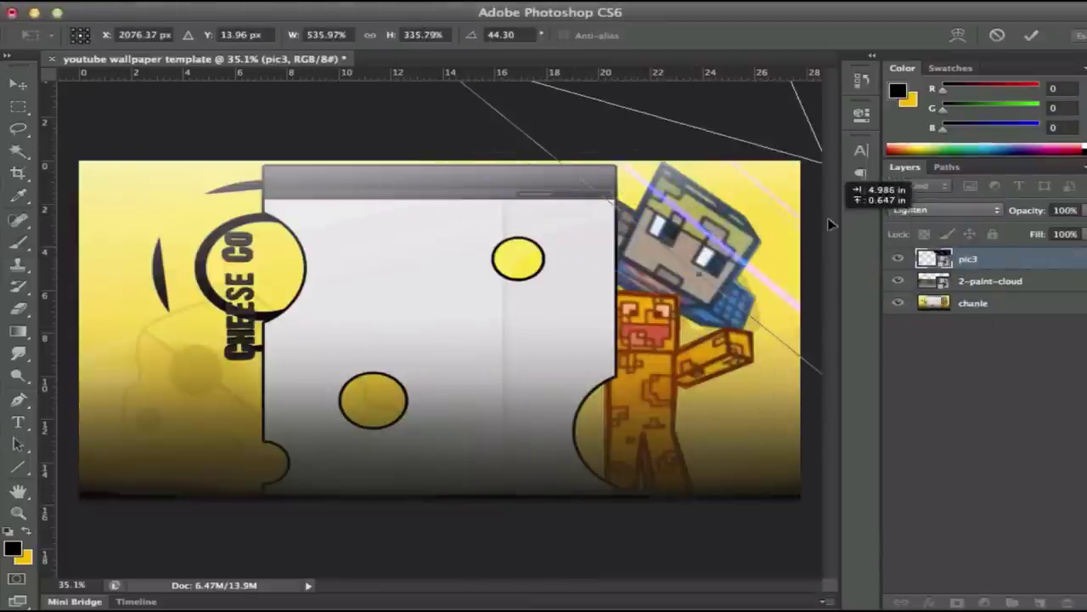
pyautogui.moveTo(736, 399); pyautogui.dragTo(712, 530)
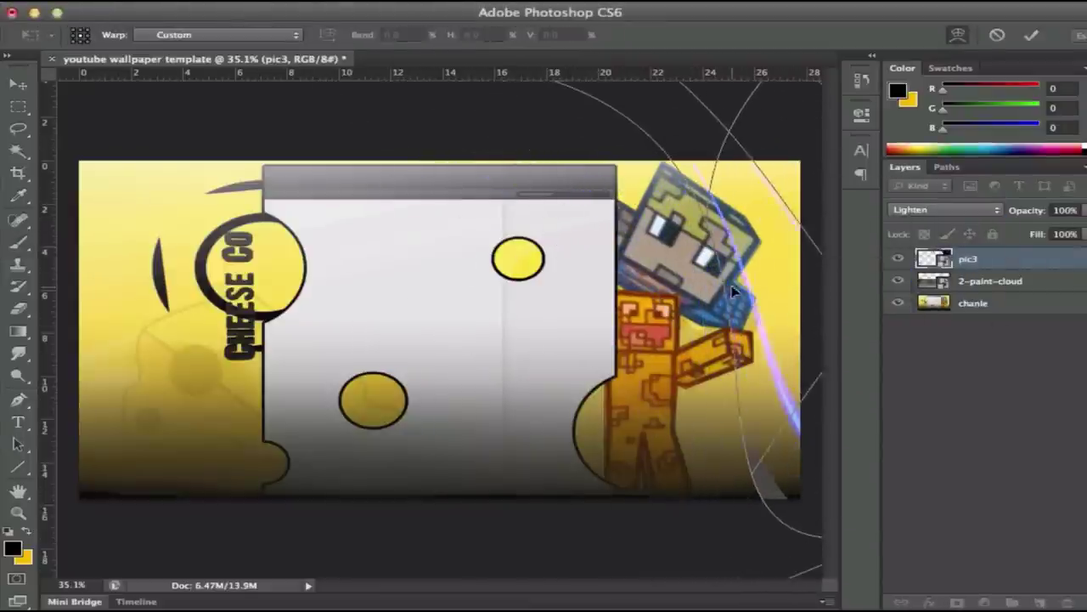
# - Place the stock-footage image over the banner's left side
pyautogui.press('super+o')
pyautogui.press('Return')
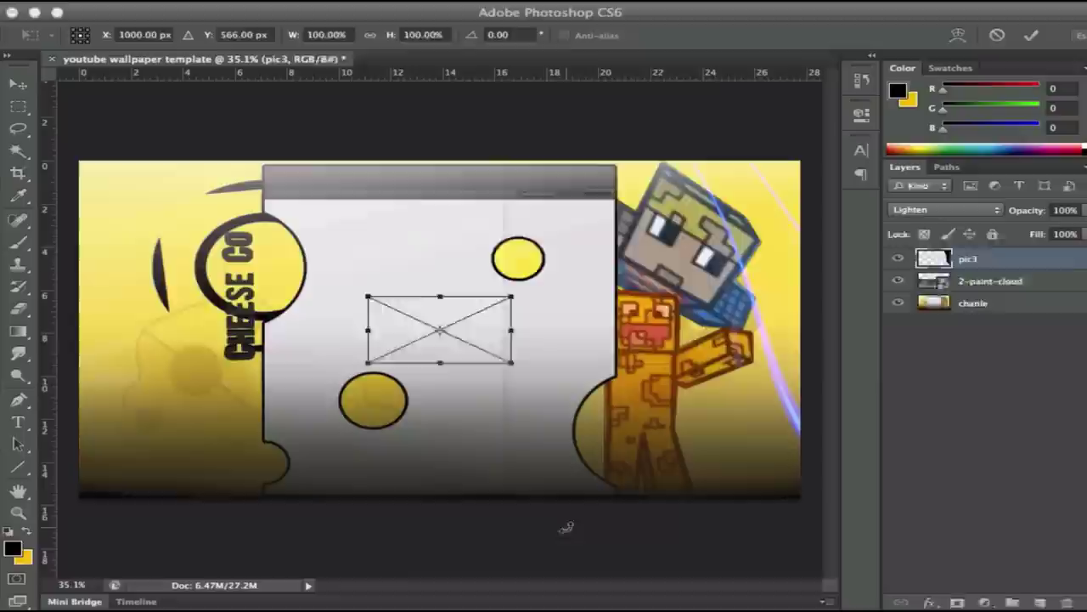
pyautogui.moveTo(437, 388); pyautogui.dragTo(498, 303)
pyautogui.press('Return')
# - Set the stock-footage layer to Lighten, then Screen, and begin warping it
pyautogui.click(947, 210)
pyautogui.click(910, 305)
pyautogui.click(947, 210)
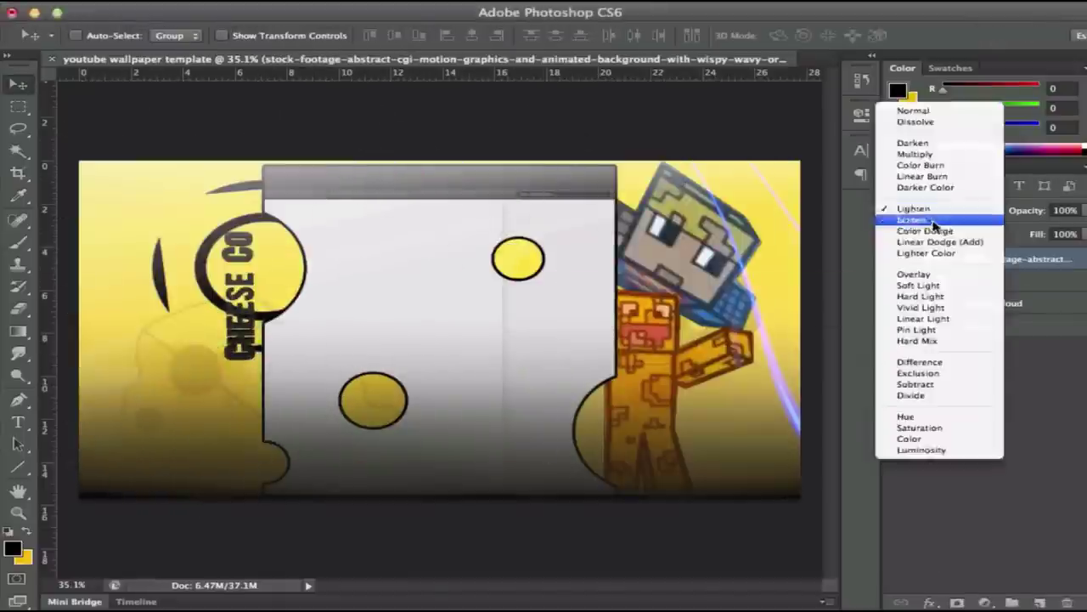
pyautogui.click(912, 219)
pyautogui.hotkey('ctrl', 't')
pyautogui.click(958, 35)
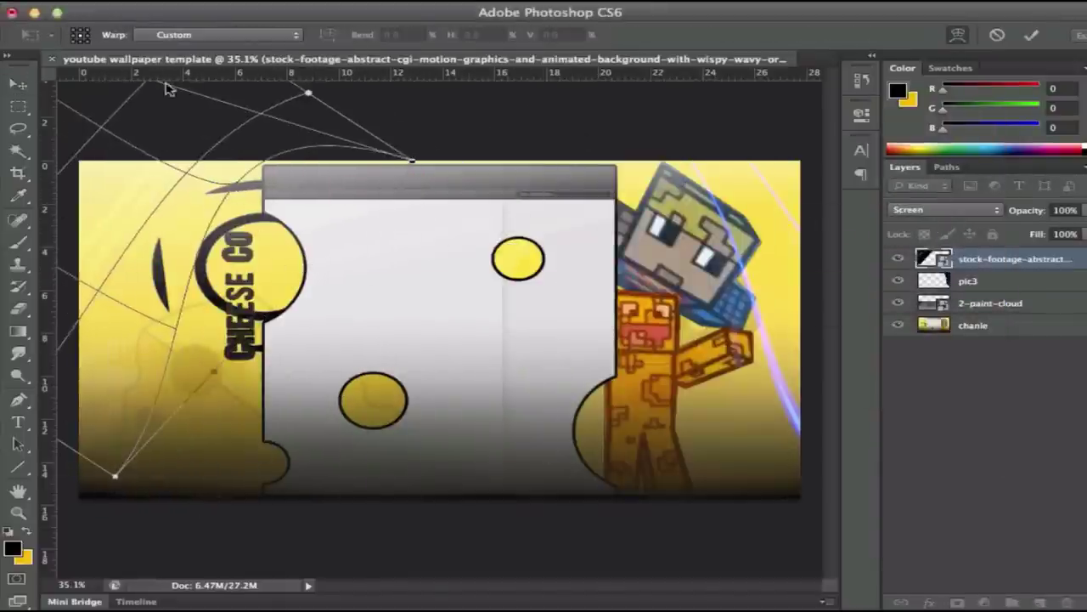